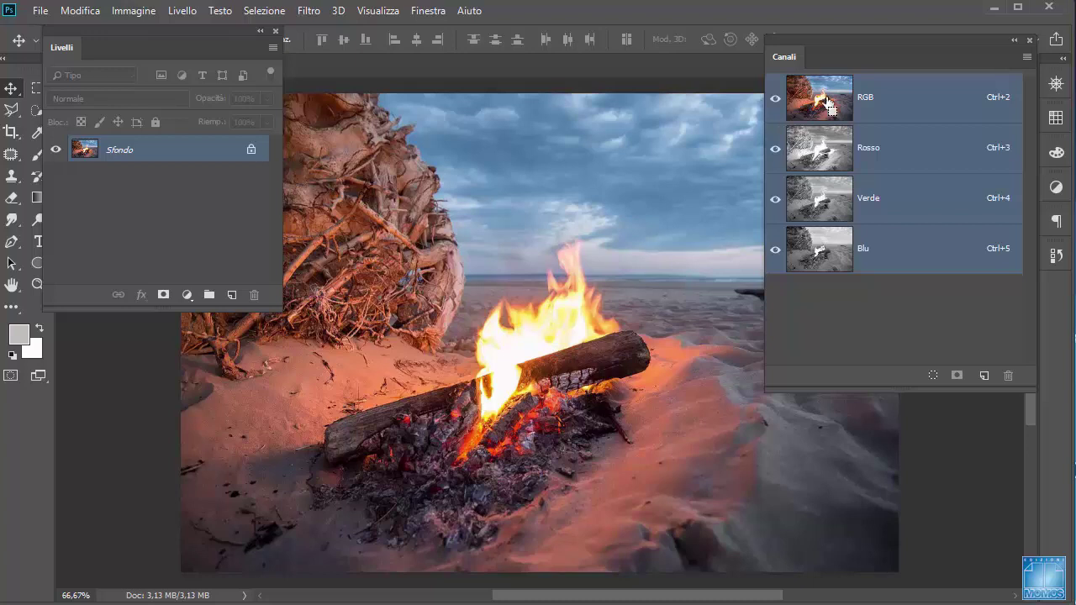
Step: Preview the composite luminosity selection, rearrange the Channels panel, then deselect
{"action": "left_click", "coordinate": [819, 97], "text": "ctrl"}
{"action": "left_click_drag", "start_coordinate": [829, 40], "coordinate": [896, 46]}
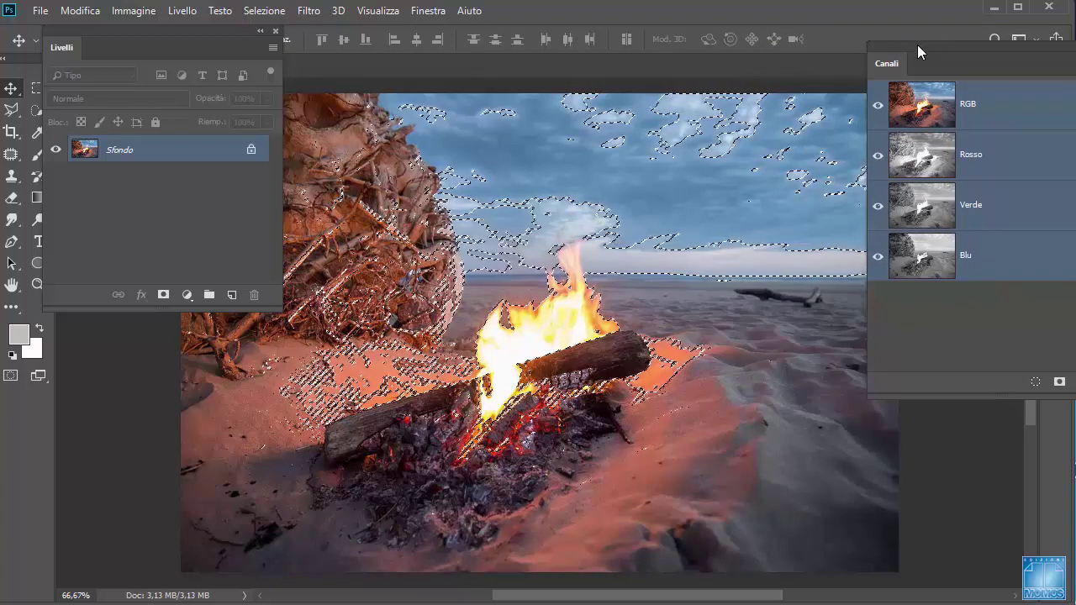
{"action": "left_click_drag", "start_coordinate": [917, 45], "coordinate": [865, 77]}
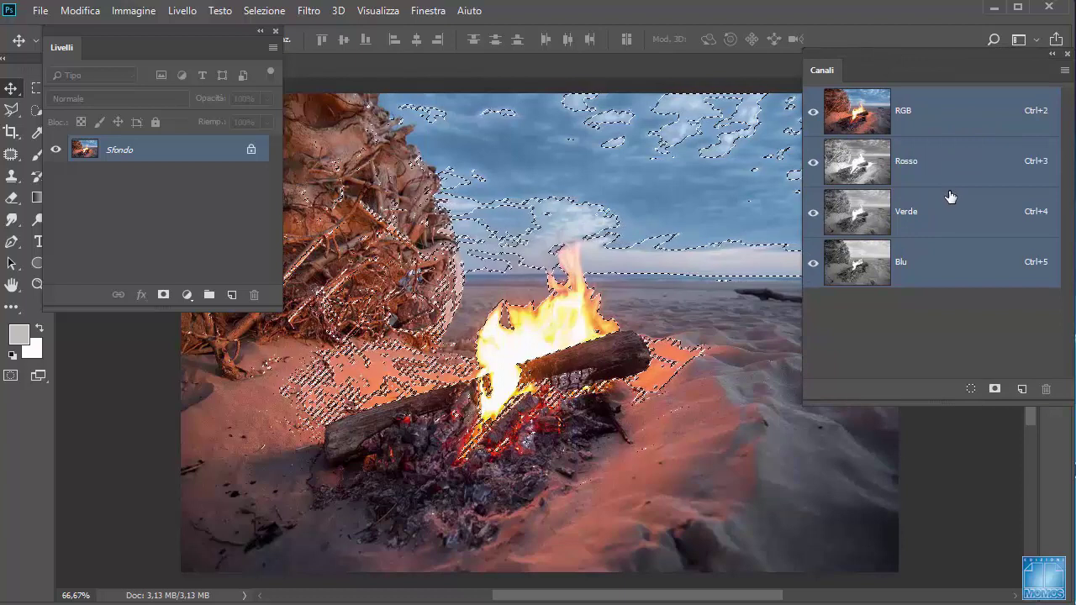
{"action": "key", "text": "ctrl+d"}
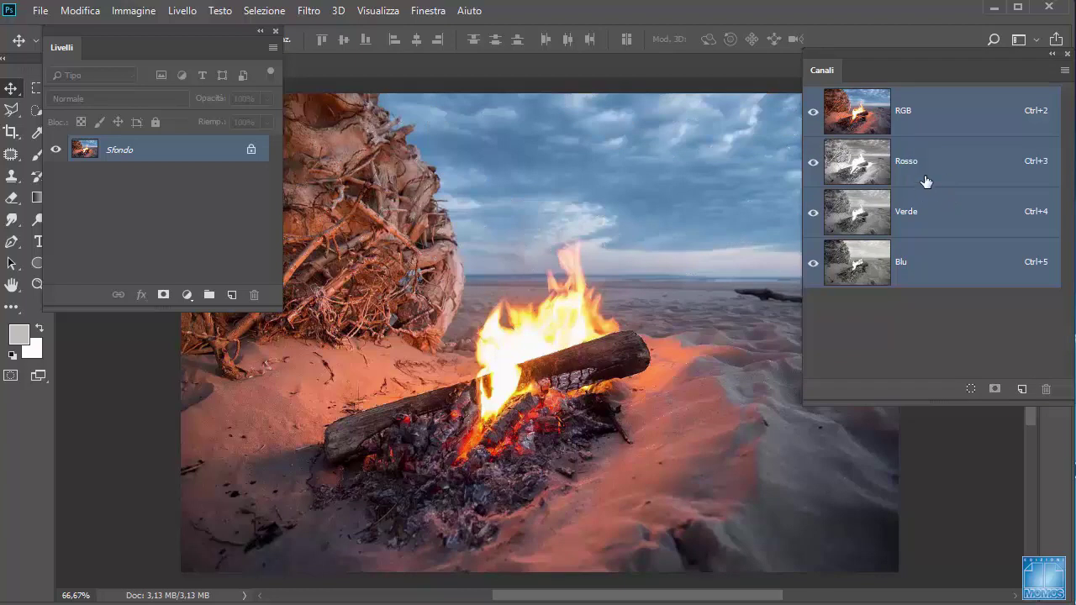
Step: View the Rosso, Verde and Blu channels alone in turn, then return to RGB
{"action": "left_click", "coordinate": [939, 167]}
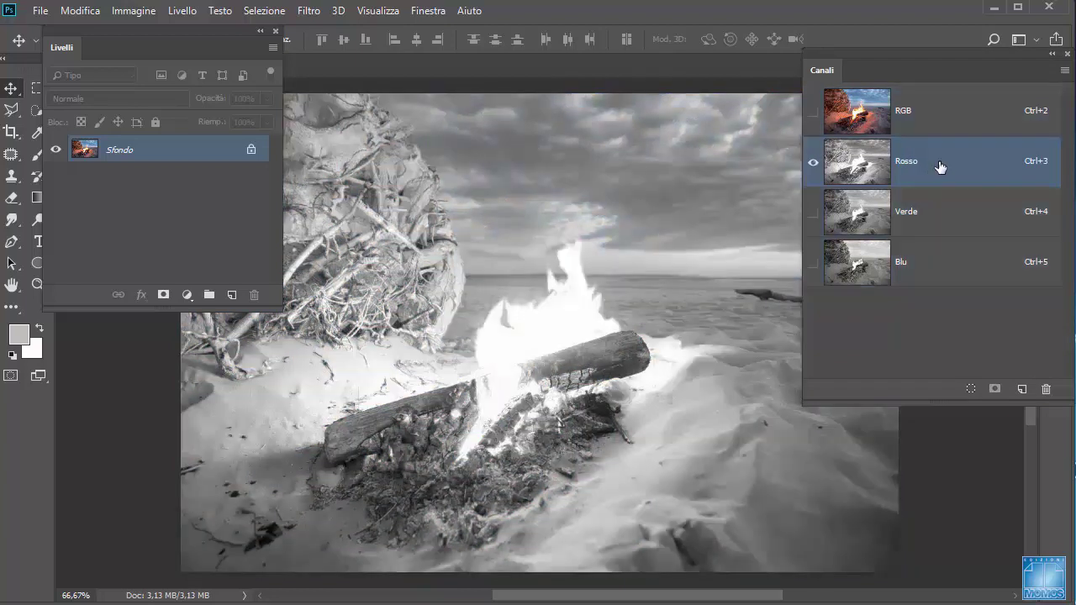
{"action": "left_click", "coordinate": [934, 215]}
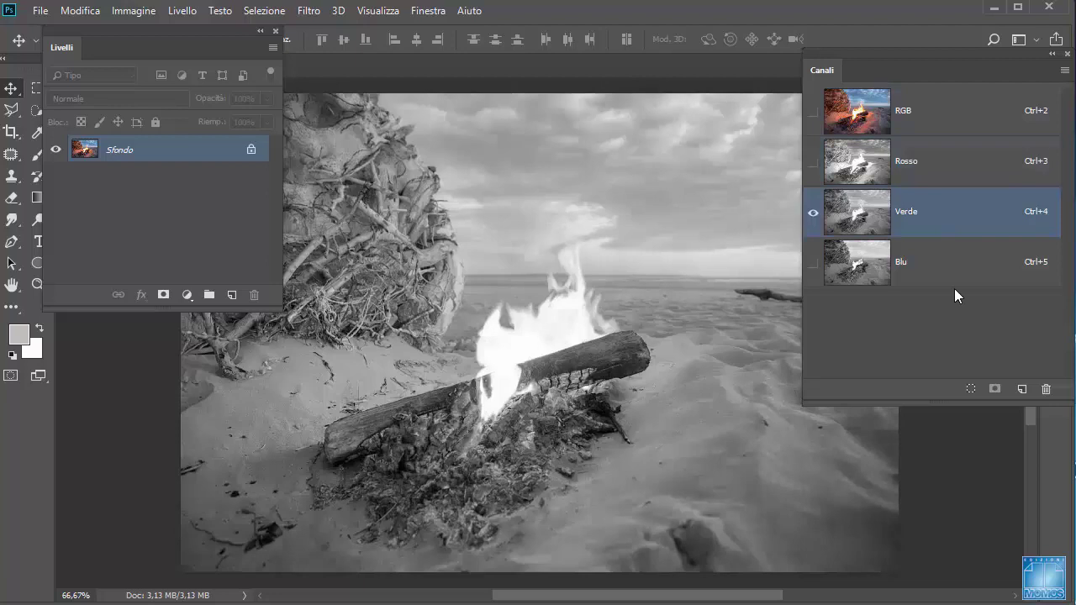
{"action": "left_click", "coordinate": [949, 281]}
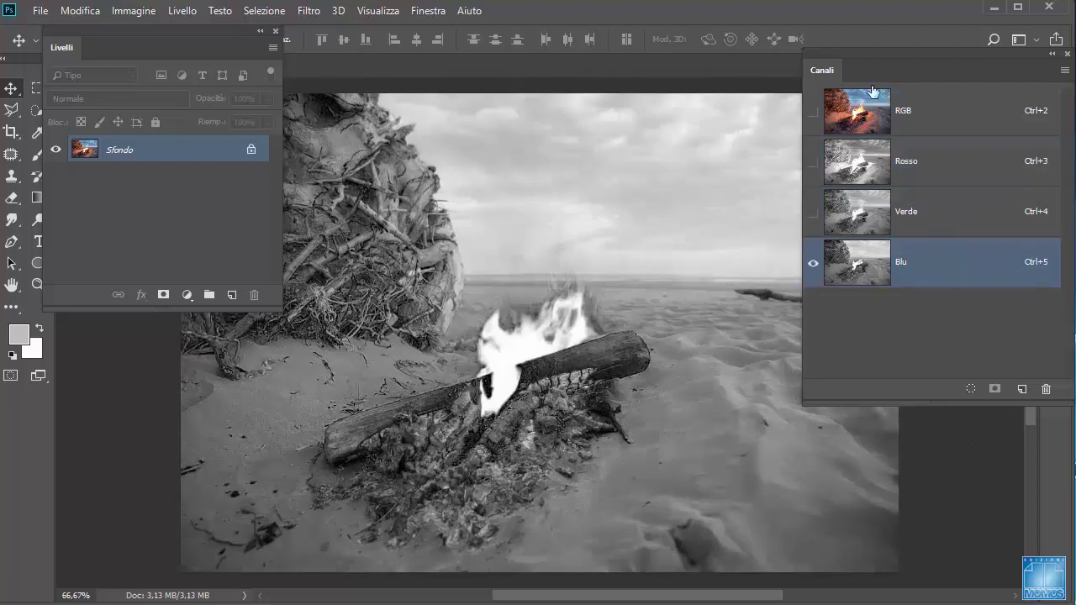
{"action": "left_click_drag", "start_coordinate": [828, 52], "coordinate": [896, 56]}
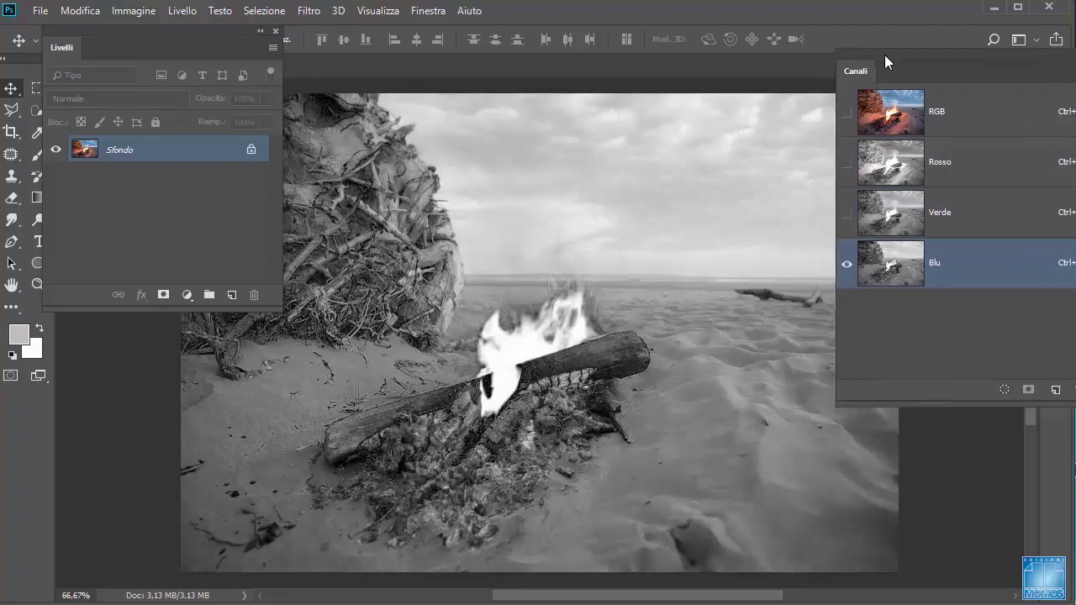
{"action": "left_click", "coordinate": [944, 119]}
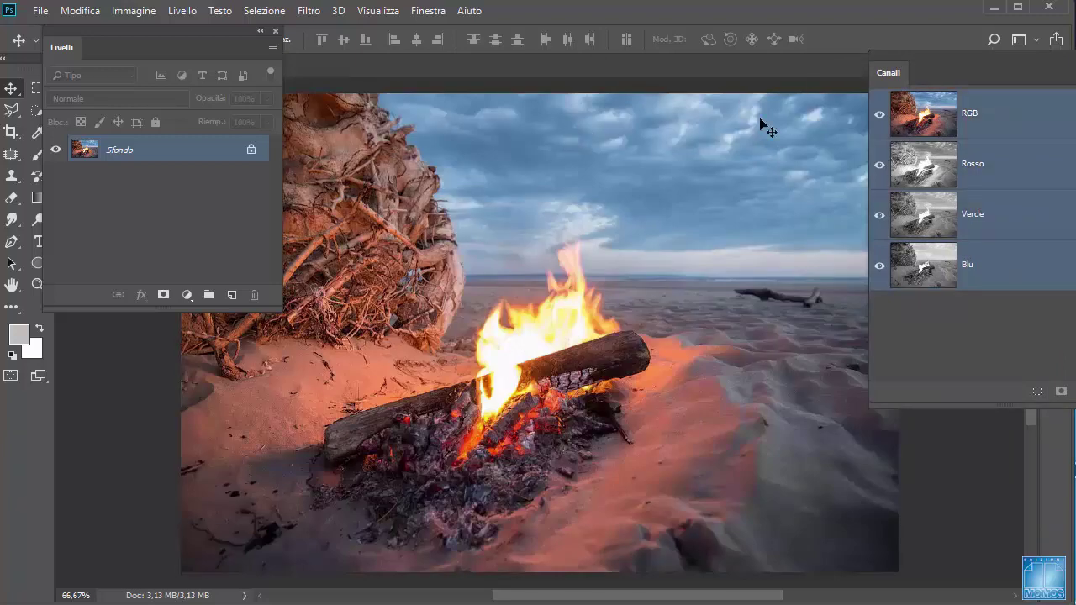
Step: Recompare the Blu and Verde channels, ending on the brighter Rosso channel alone
{"action": "left_click_drag", "start_coordinate": [937, 61], "coordinate": [861, 44]}
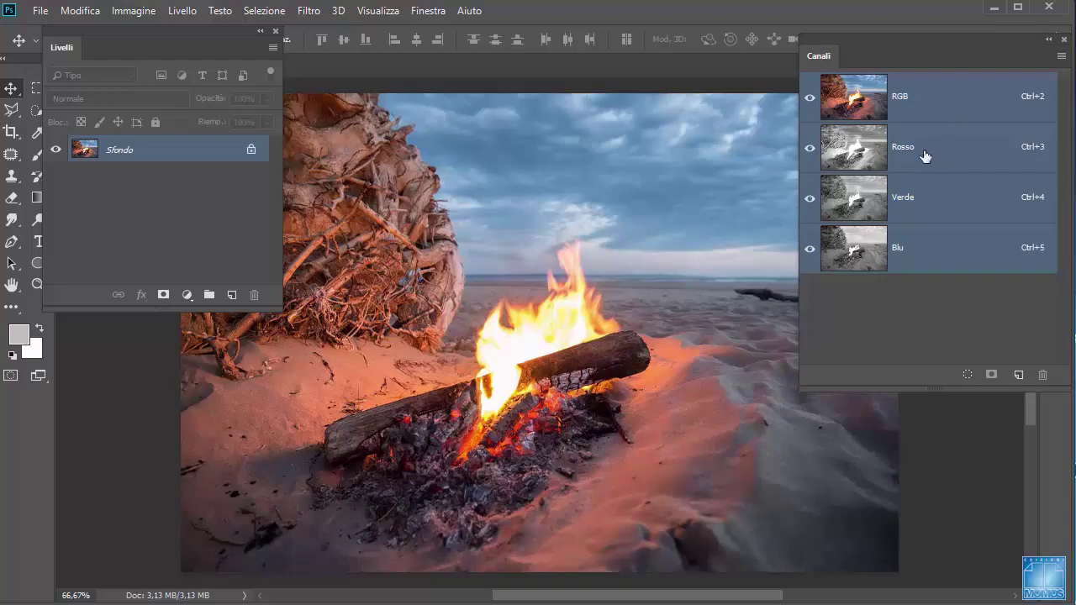
{"action": "left_click", "coordinate": [897, 247]}
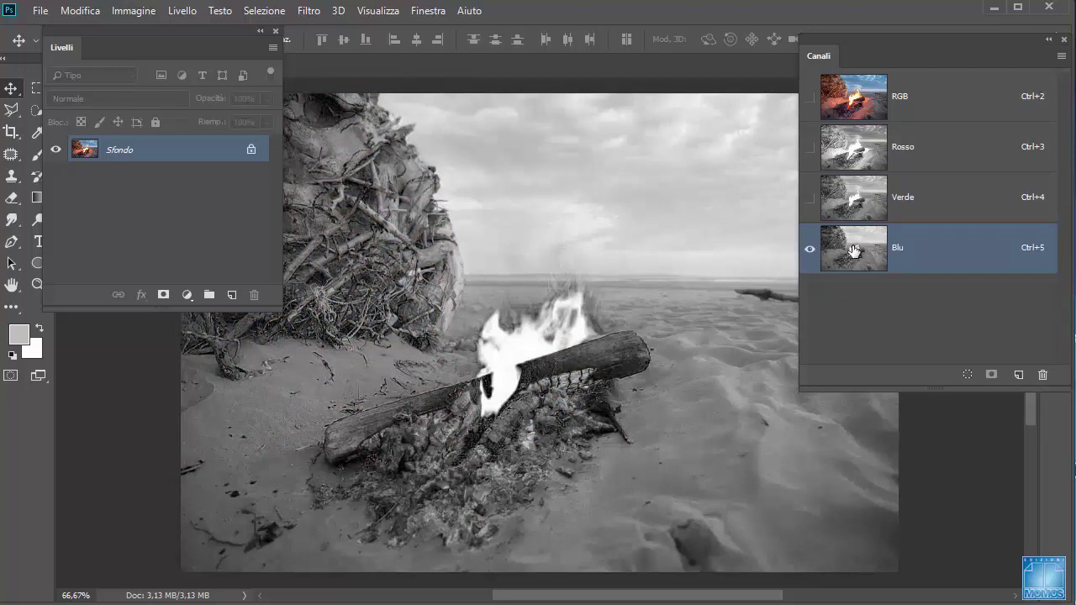
{"action": "left_click", "coordinate": [916, 211]}
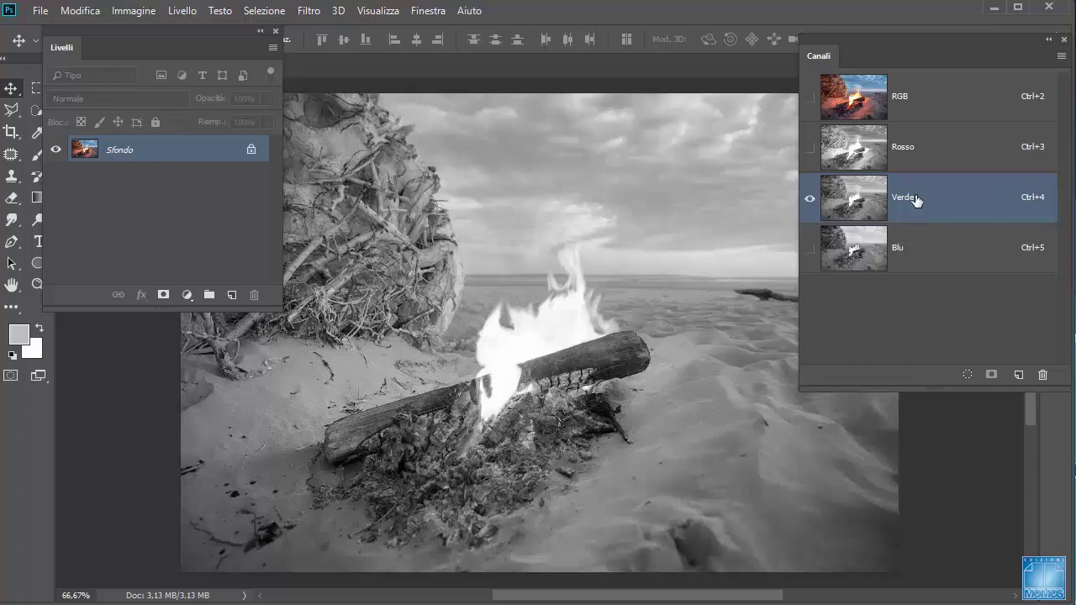
{"action": "left_click", "coordinate": [920, 168]}
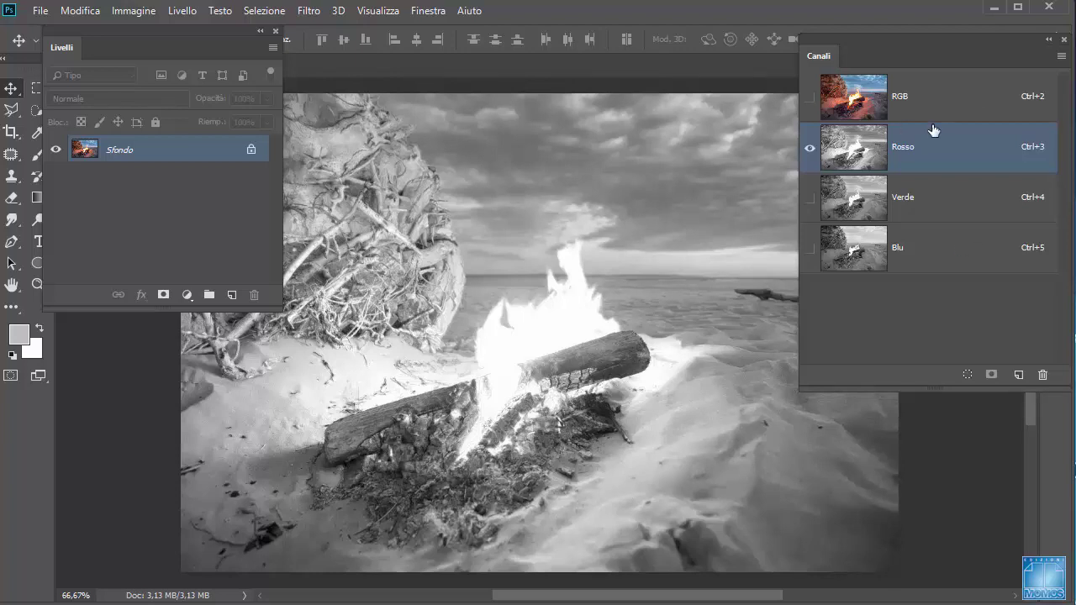
Step: Load Rosso then Blu channel luminosity selections, then return to RGB with nothing selected
{"action": "left_click", "coordinate": [858, 164], "text": "ctrl"}
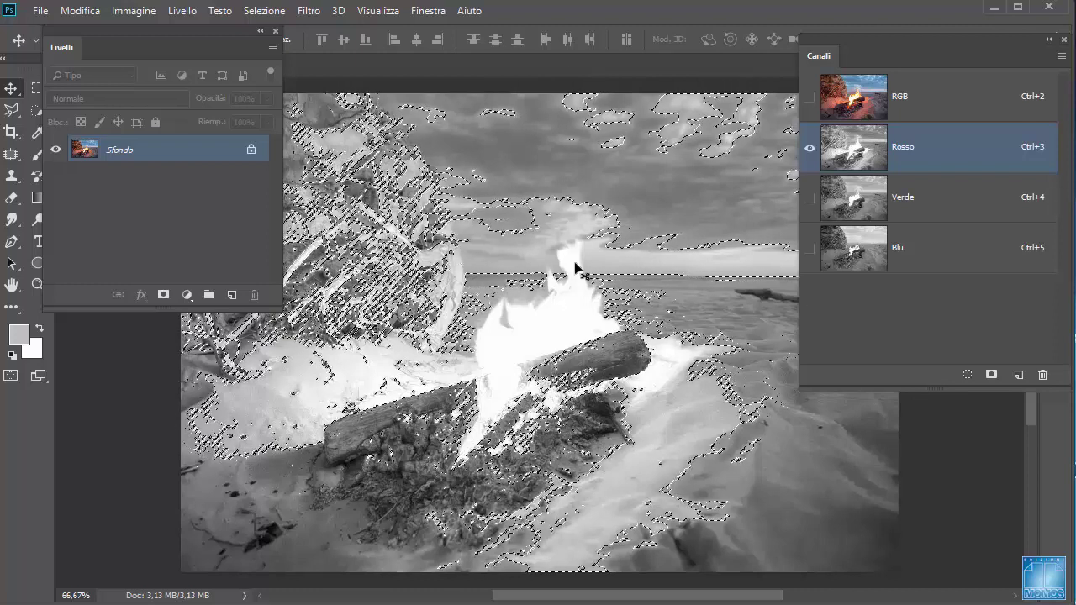
{"action": "left_click", "coordinate": [856, 253], "text": "ctrl"}
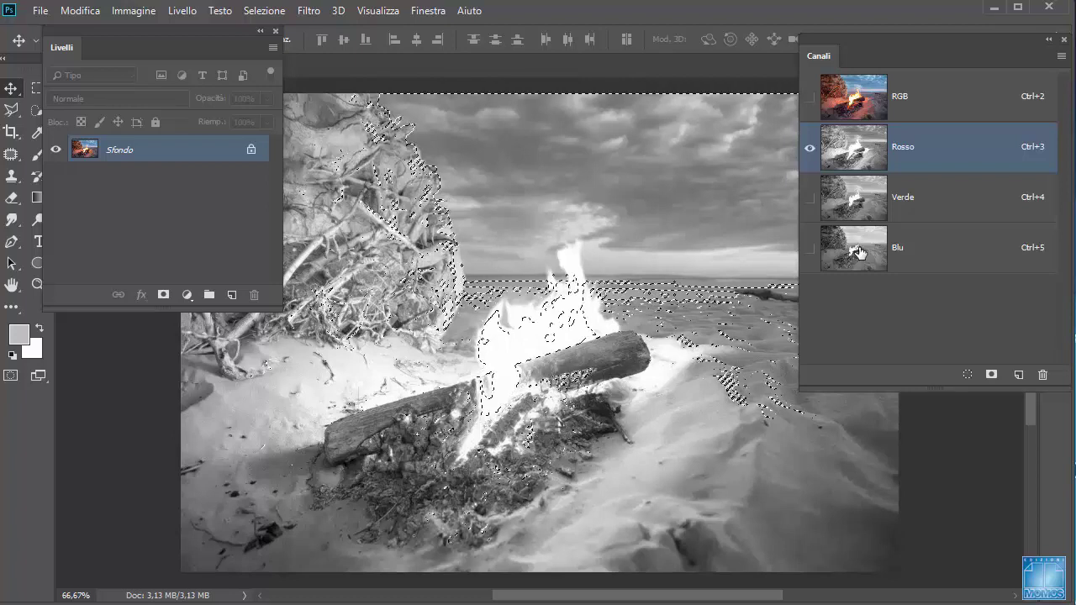
{"action": "left_click", "coordinate": [922, 98]}
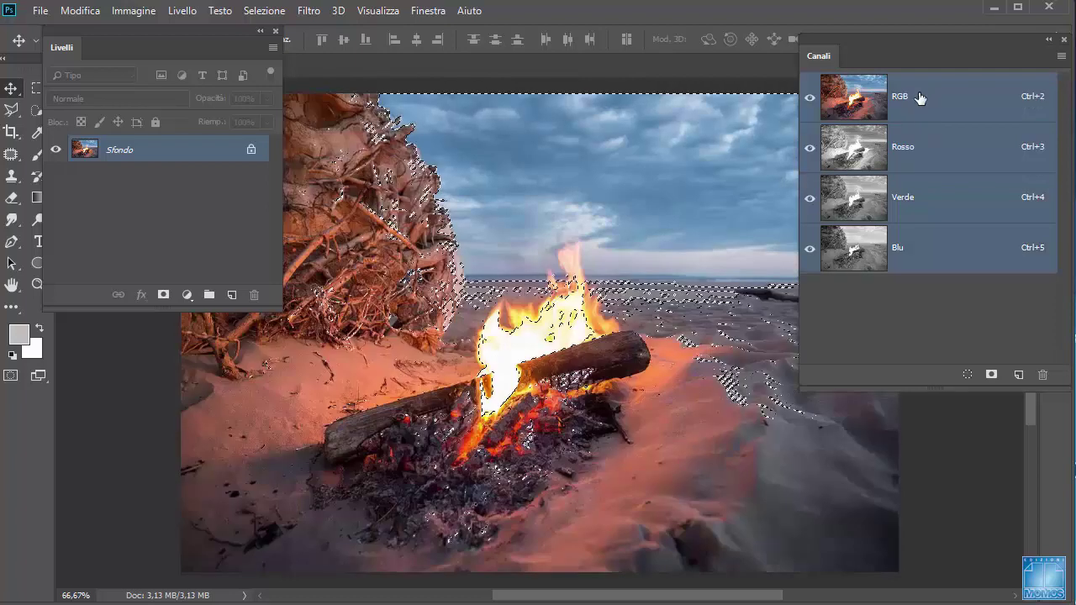
{"action": "key", "text": "ctrl+d"}
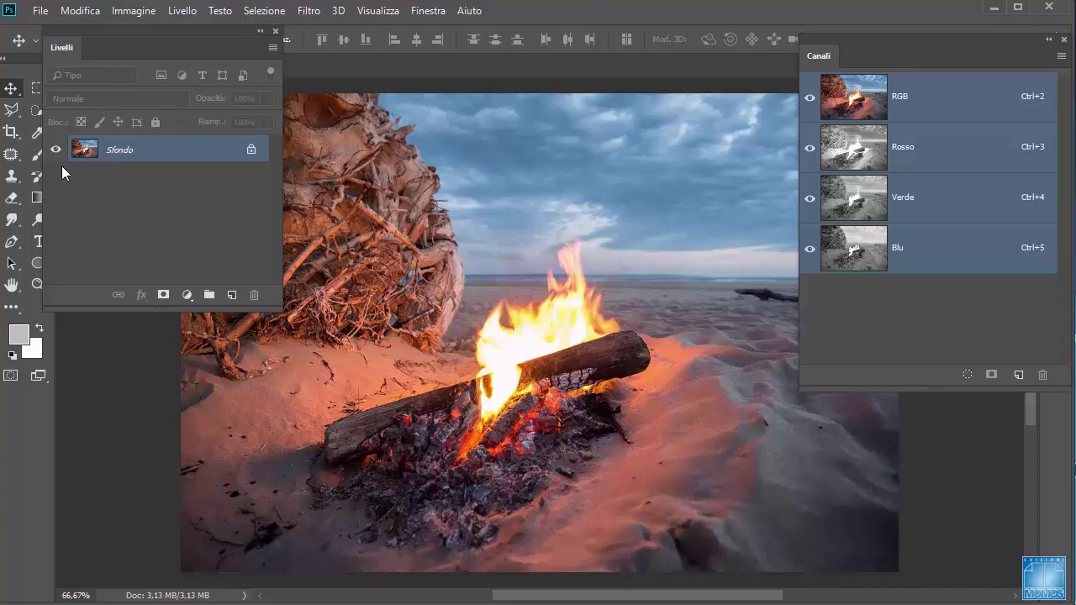
Step: Duplicate Sfondo into Livello 1, mask it with the Rosso channel's luminosity, and view the mask
{"action": "key", "text": "ctrl+j"}
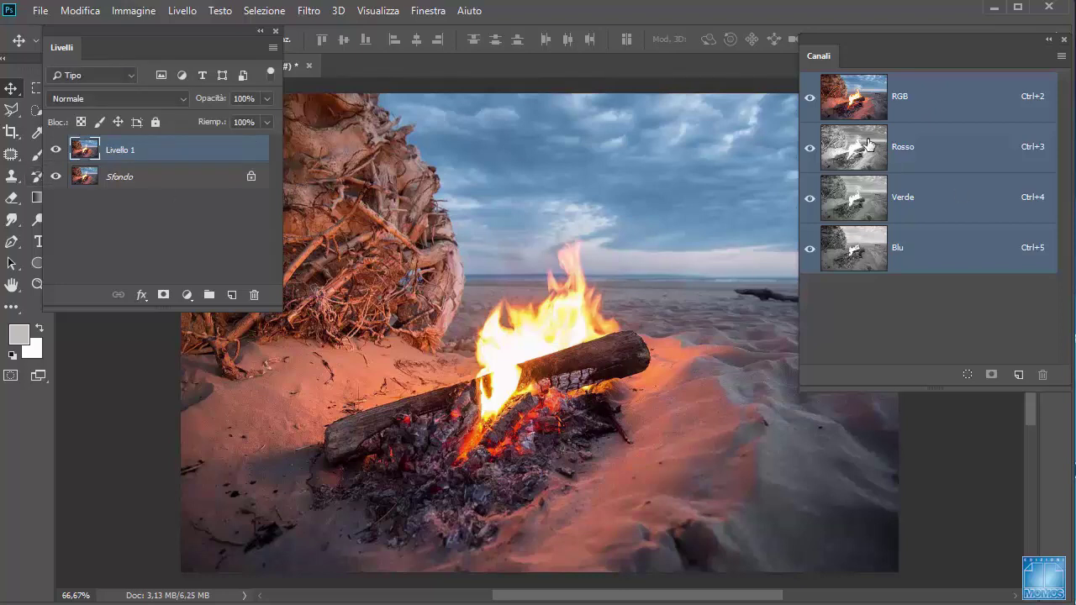
{"action": "left_click", "coordinate": [861, 157], "text": "ctrl"}
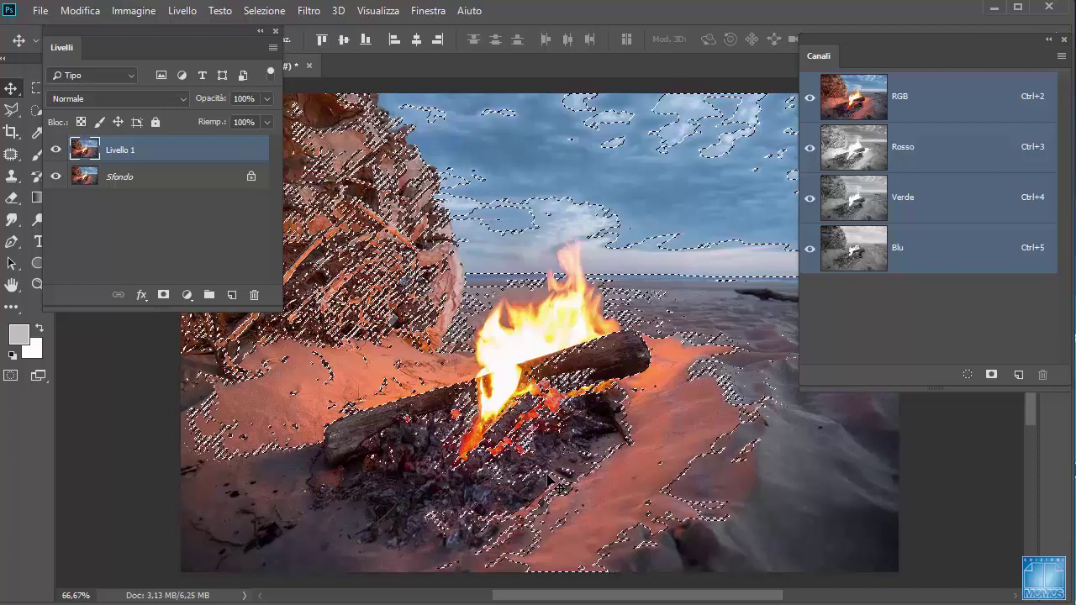
{"action": "left_click", "coordinate": [163, 295]}
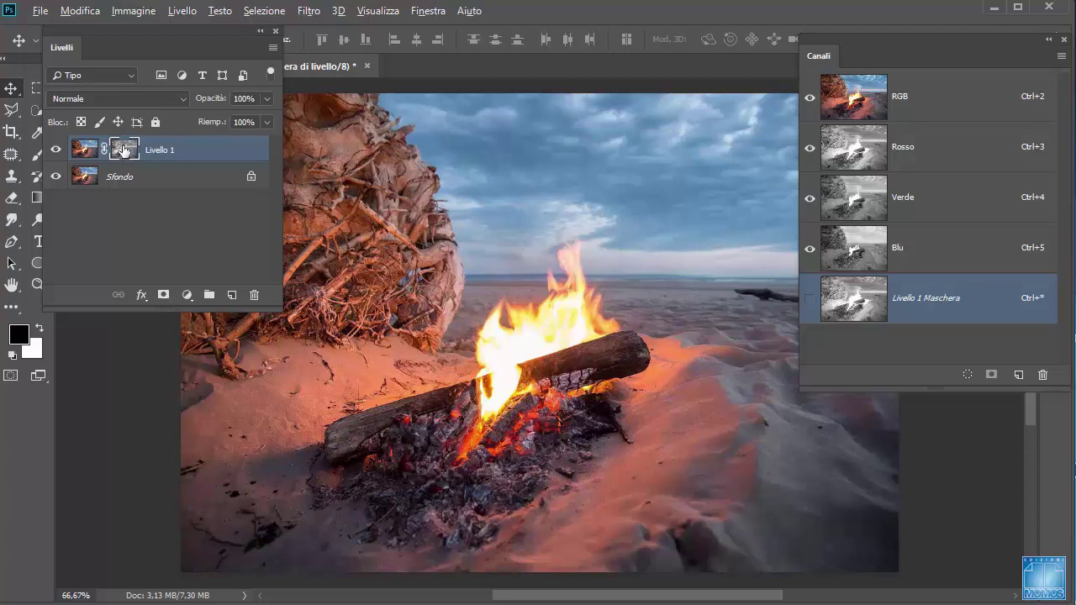
{"action": "left_click", "coordinate": [126, 150], "text": "alt"}
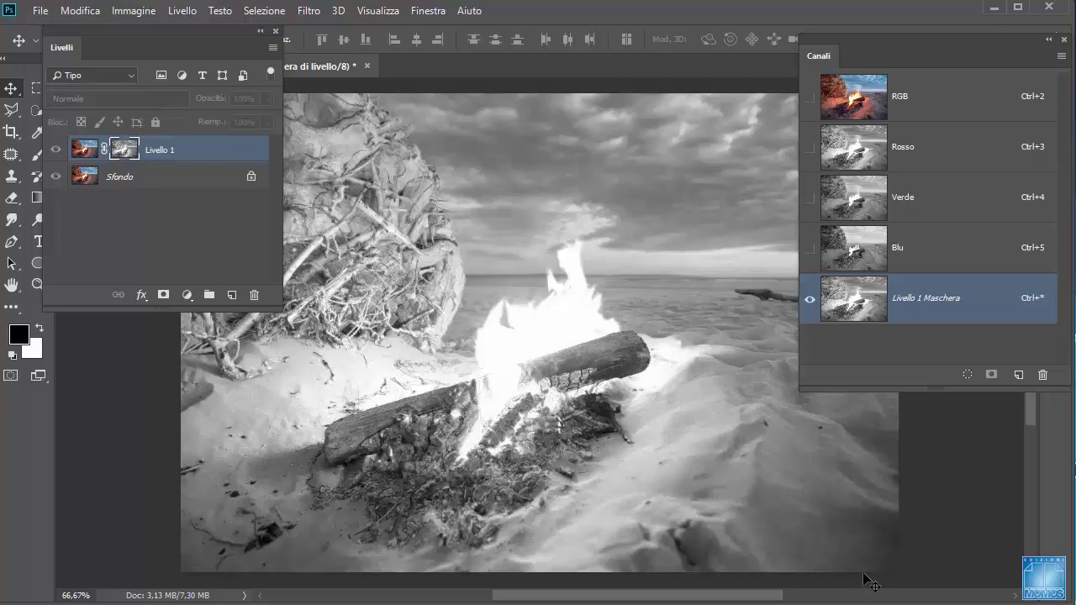
Step: Set Livello 1's blend mode to Moltiplica
{"action": "left_click", "coordinate": [83, 149]}
{"action": "left_click", "coordinate": [108, 98]}
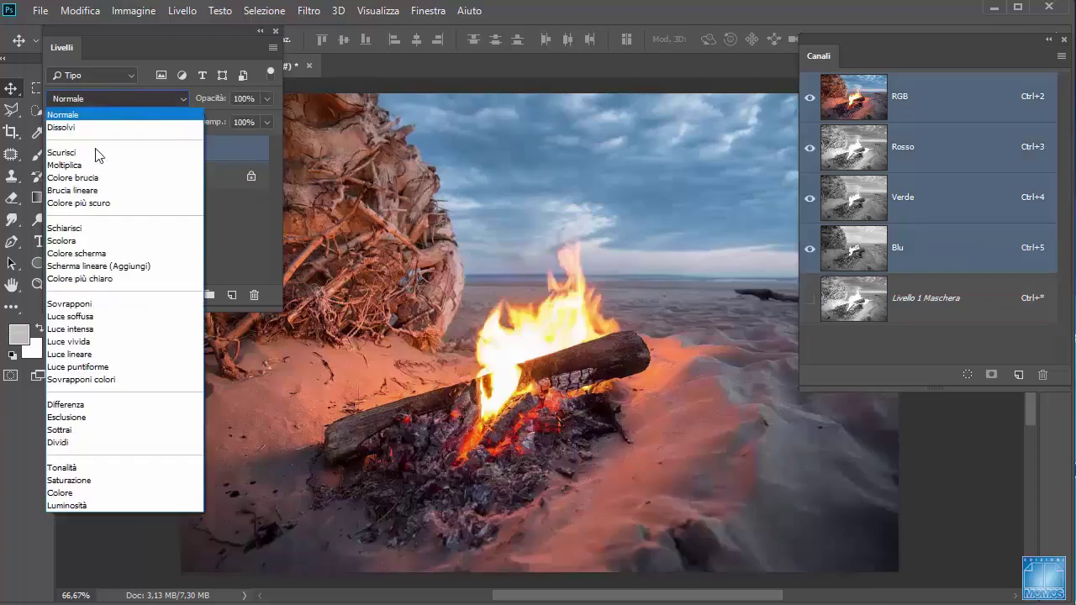
{"action": "left_click", "coordinate": [93, 164]}
{"action": "left_click_drag", "start_coordinate": [883, 74], "coordinate": [913, 66]}
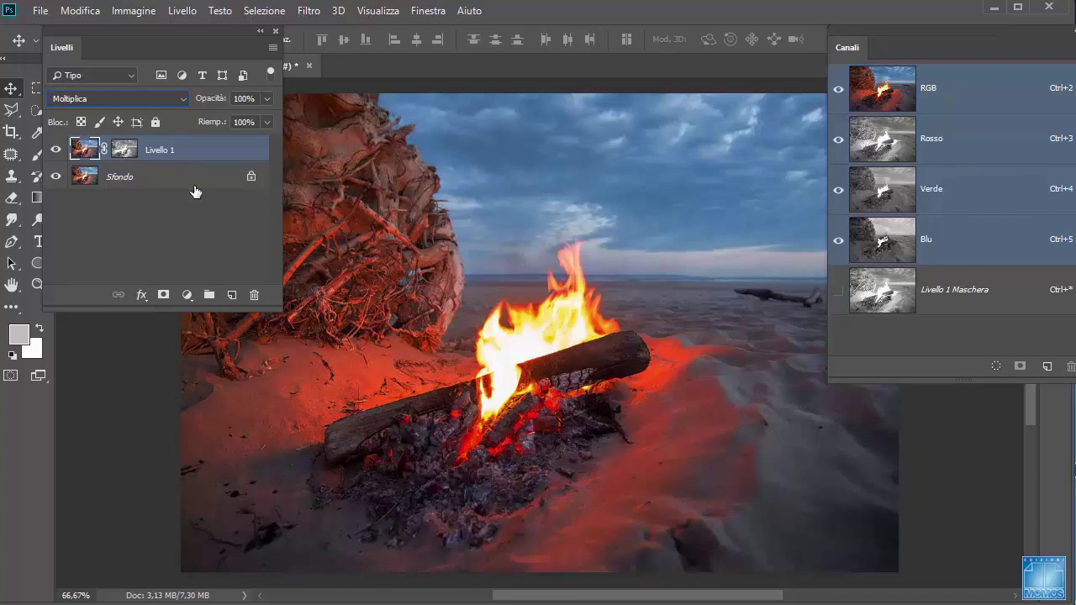
Step: Compare the Moltiplica effect with the mask disabled and the layer hidden, then restore both
{"action": "left_click", "coordinate": [125, 151], "text": "shift"}
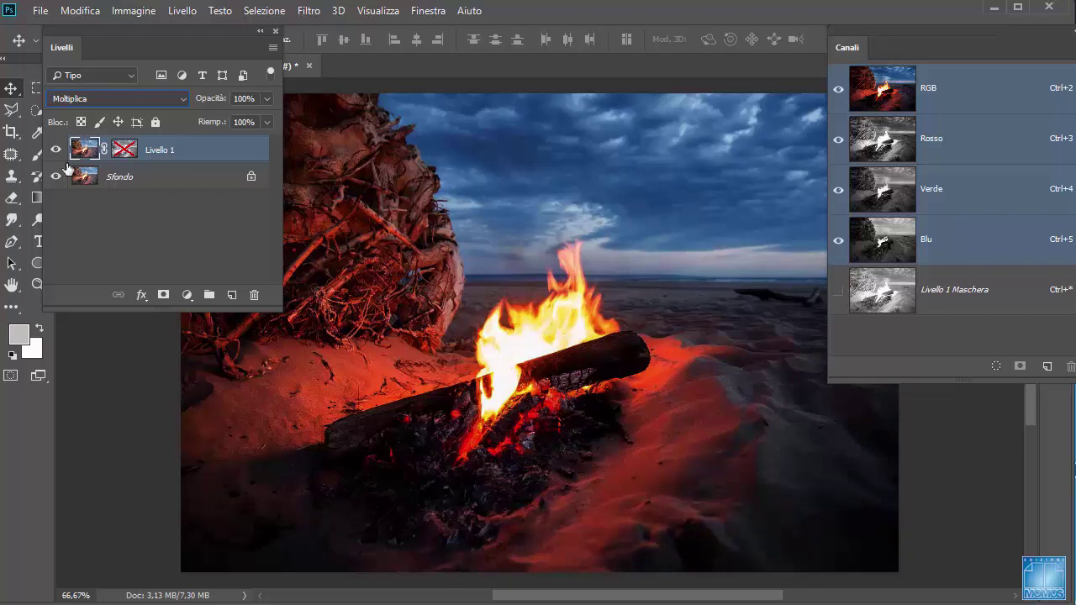
{"action": "left_click", "coordinate": [129, 150], "text": "shift"}
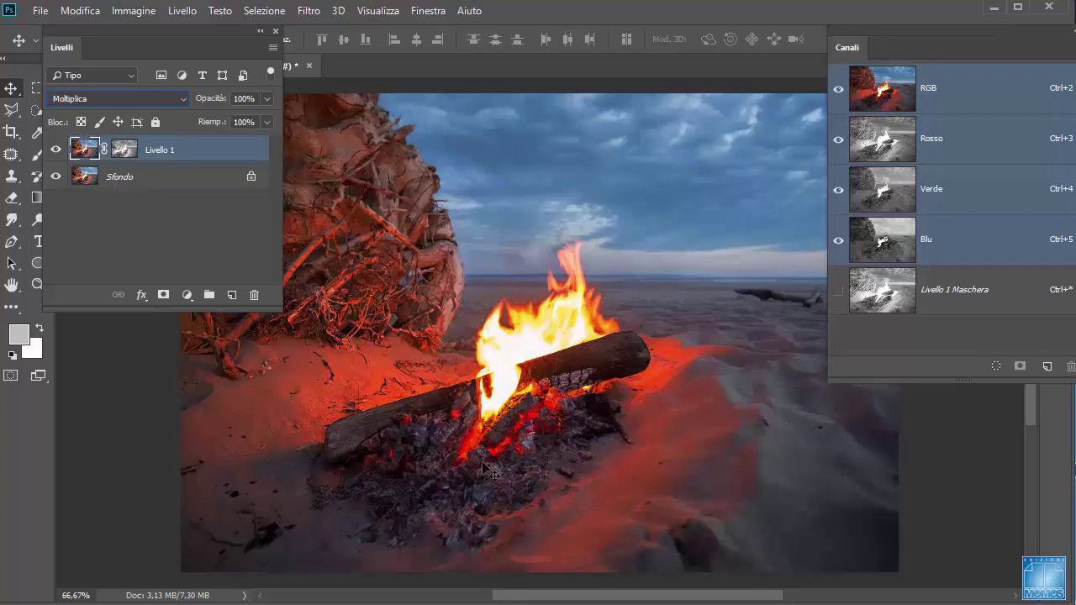
{"action": "left_click", "coordinate": [56, 150]}
{"action": "left_click", "coordinate": [55, 150]}
Step: Duplicate Sfondo into Sfondo copia and give it a Blu-channel luminosity layer mask
{"action": "left_click", "coordinate": [56, 150]}
{"action": "left_click", "coordinate": [169, 175]}
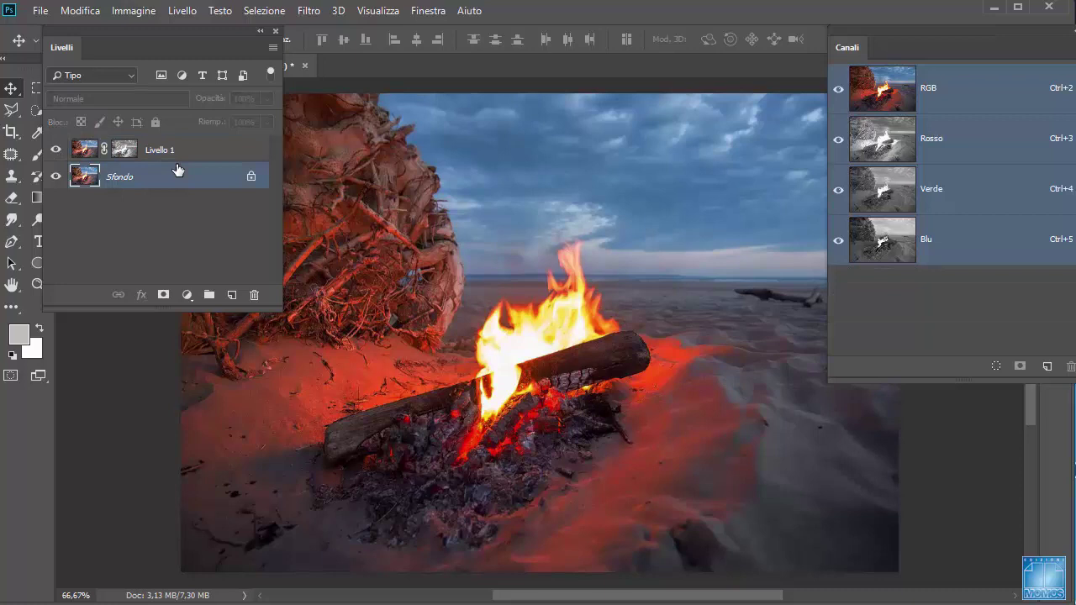
{"action": "key", "text": "ctrl+j"}
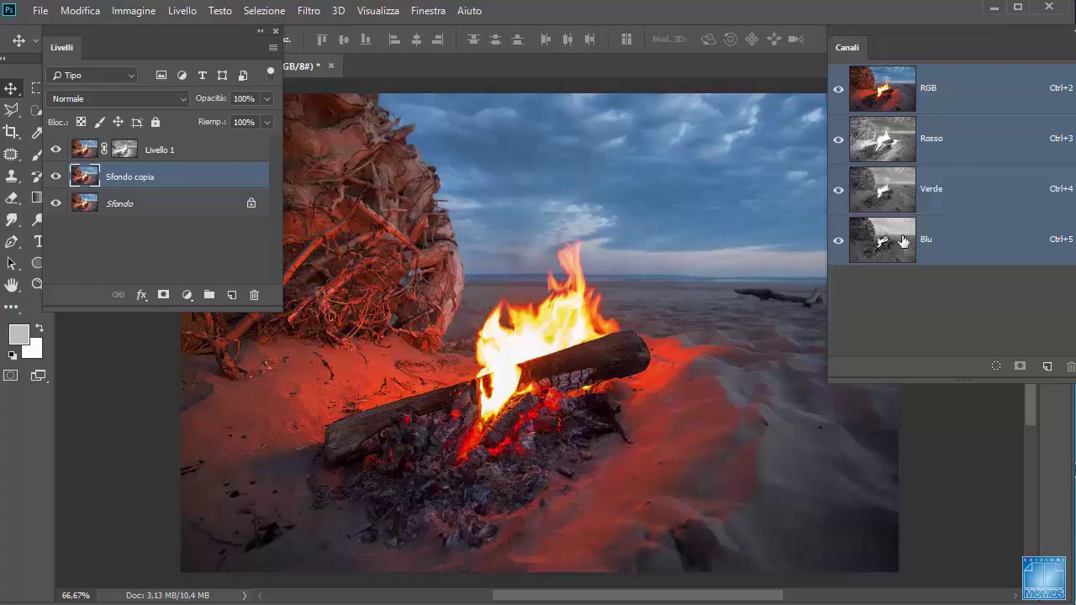
{"action": "left_click", "coordinate": [898, 243], "text": "ctrl"}
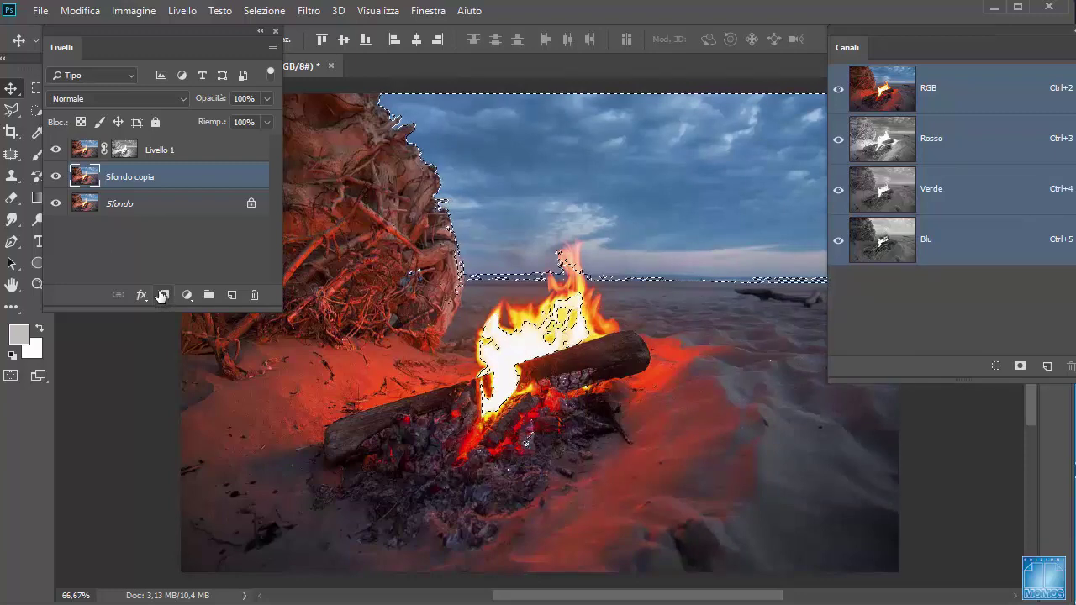
{"action": "left_click", "coordinate": [162, 295]}
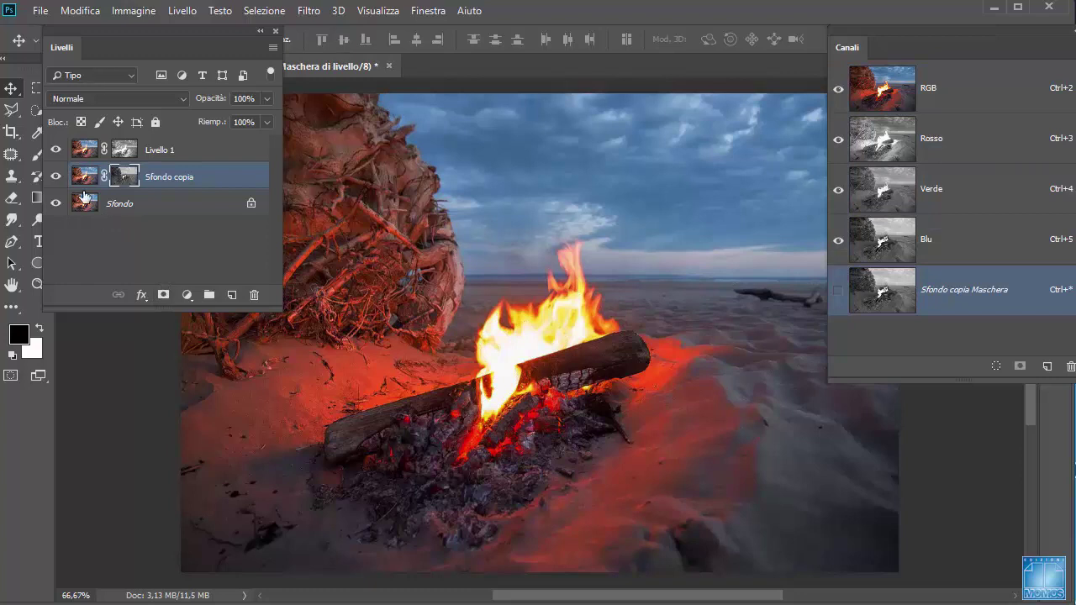
{"action": "left_click", "coordinate": [84, 179]}
{"action": "left_click", "coordinate": [110, 96]}
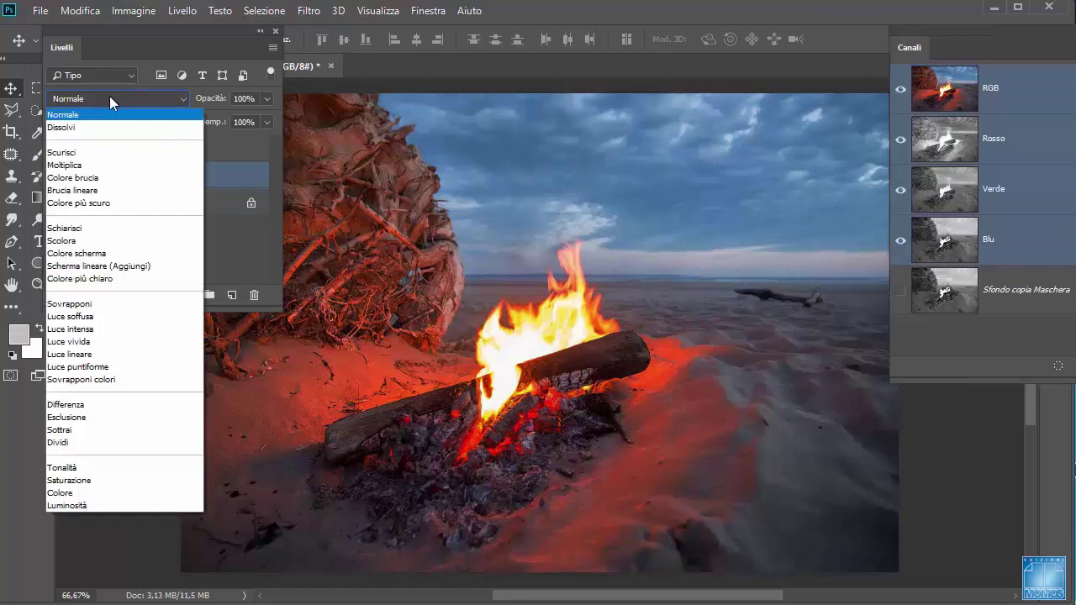
Step: Set Sfondo copia to Sovrapponi and toggle its visibility to compare before and after
{"action": "left_click", "coordinate": [108, 304]}
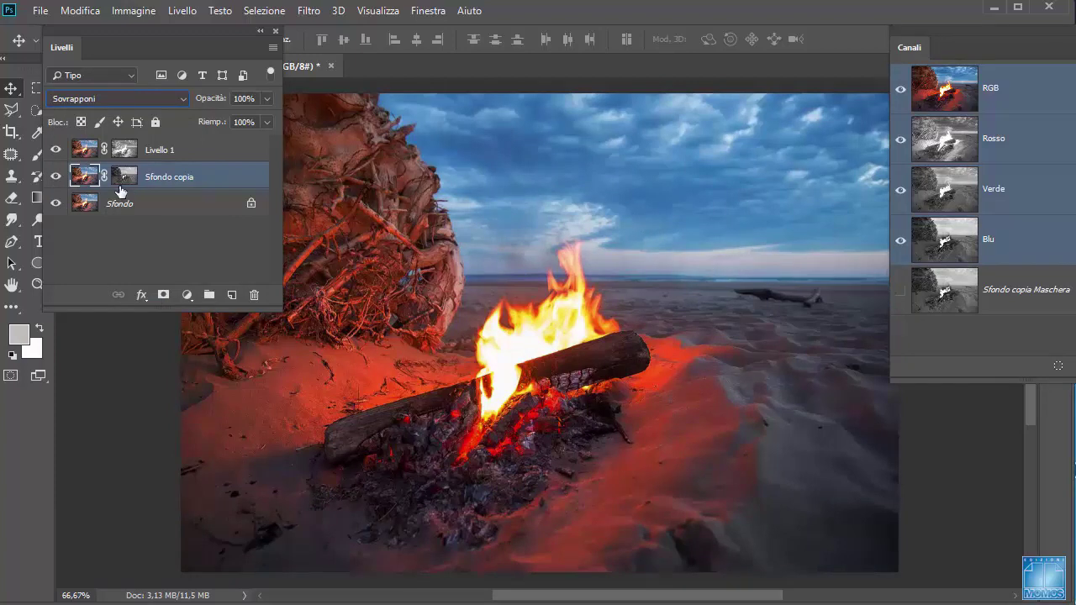
{"action": "left_click", "coordinate": [57, 182]}
{"action": "left_click", "coordinate": [58, 182]}
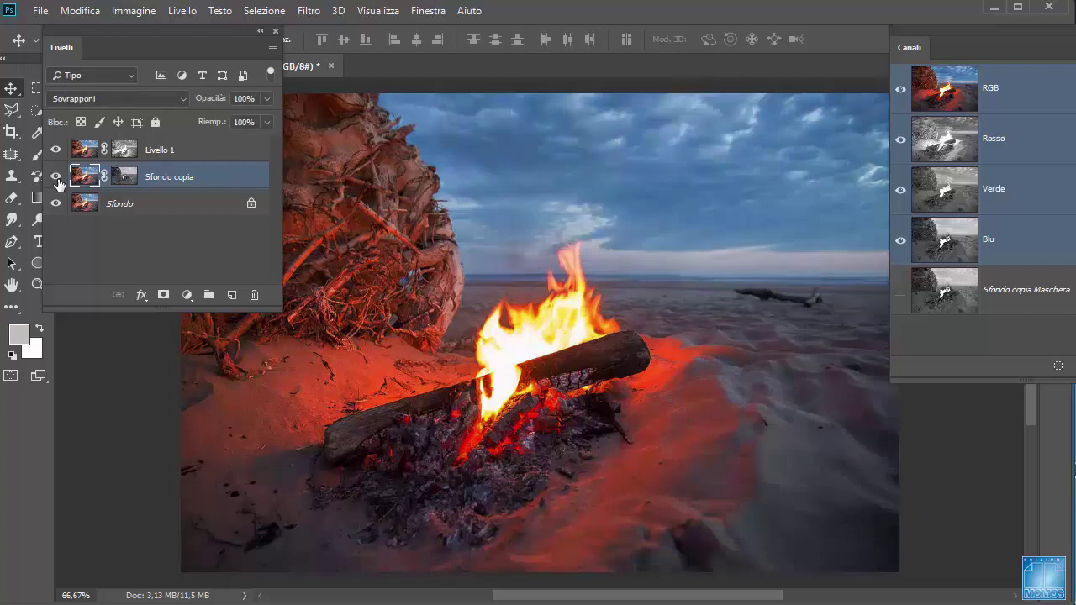
{"action": "left_click", "coordinate": [57, 182]}
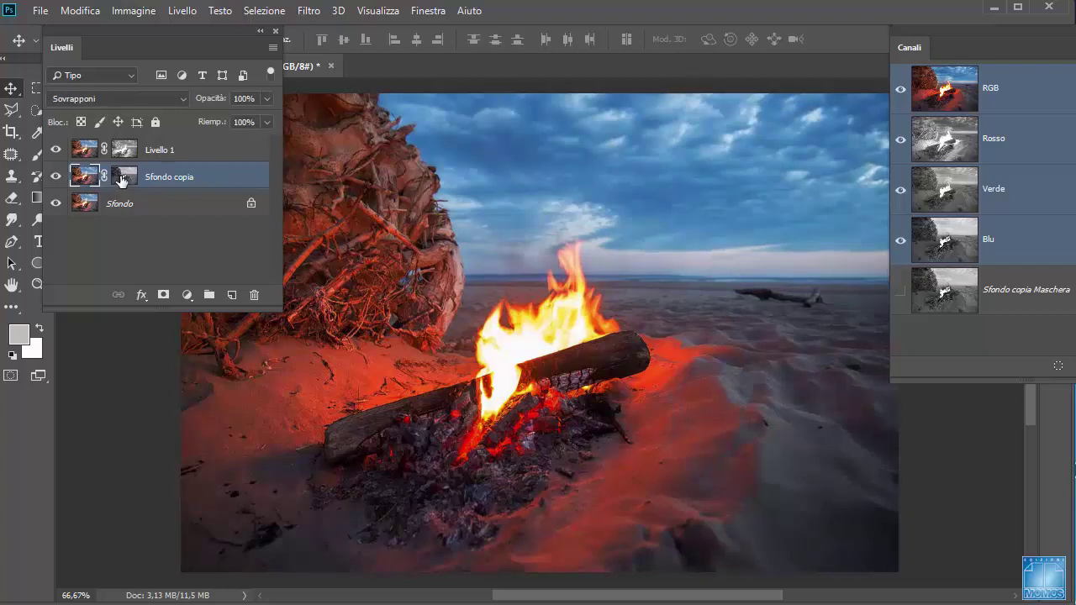
Step: Compare the Sovrapponi effect with the Sfondo copia mask disabled, then re-enable it
{"action": "left_click", "coordinate": [122, 178], "text": "shift"}
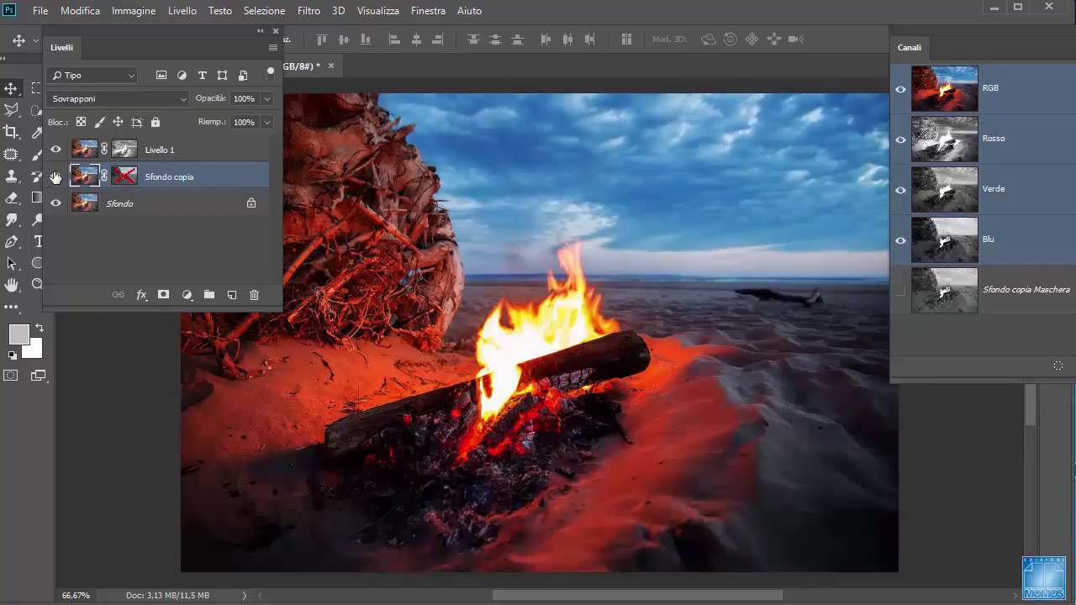
{"action": "left_click", "coordinate": [55, 177]}
{"action": "left_click", "coordinate": [125, 180], "text": "shift"}
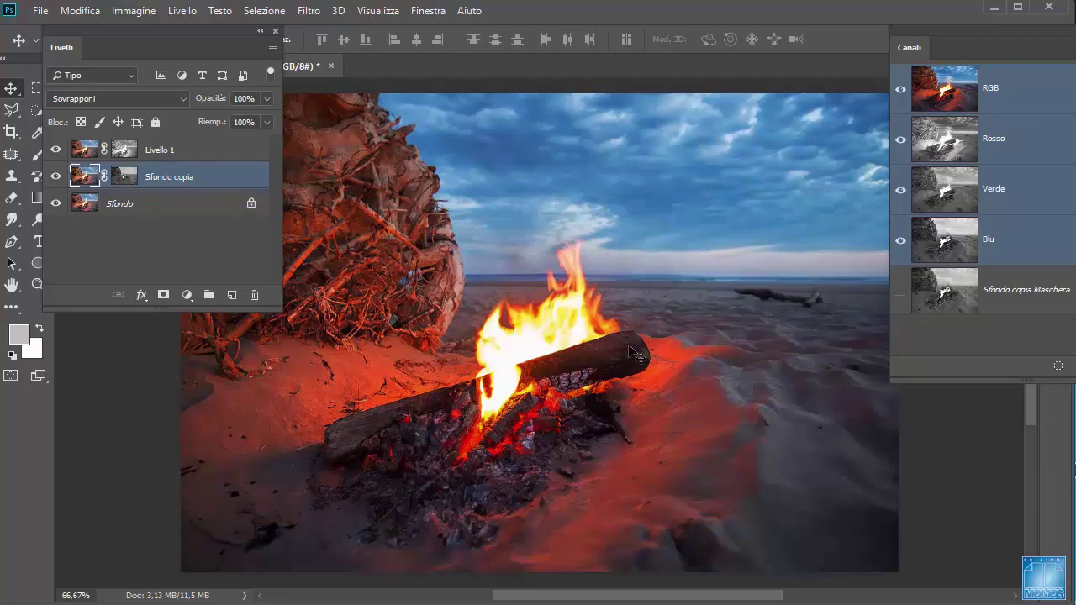
{"action": "left_click", "coordinate": [55, 177]}
Step: Float the Channels panel, activate Livello 1, and load the RGB composite luminosity as a selection
{"action": "left_click", "coordinate": [56, 177]}
{"action": "left_click_drag", "start_coordinate": [910, 47], "coordinate": [792, 56]}
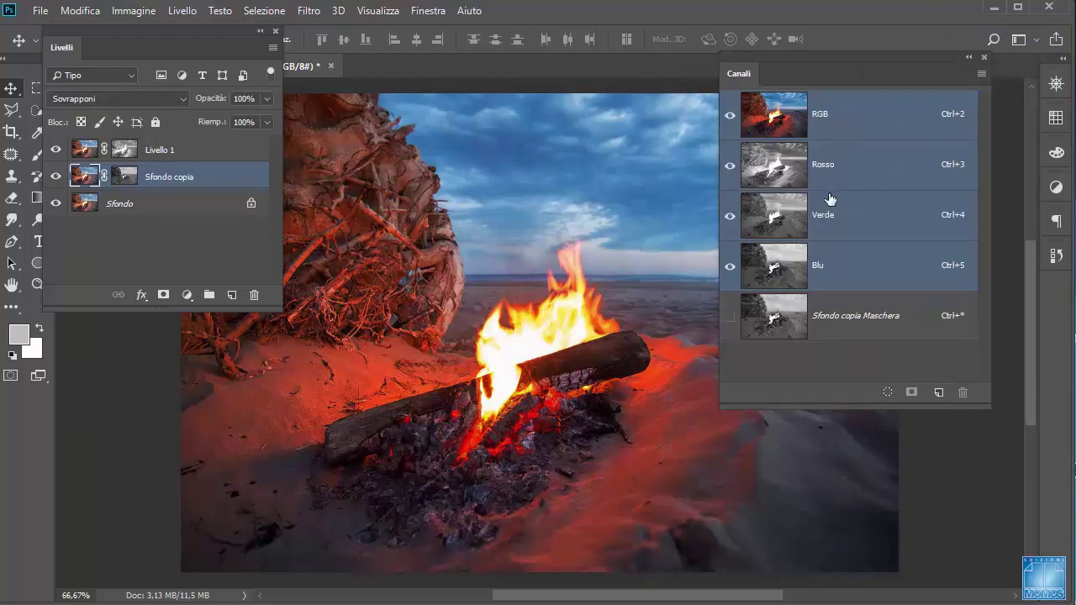
{"action": "left_click", "coordinate": [234, 159]}
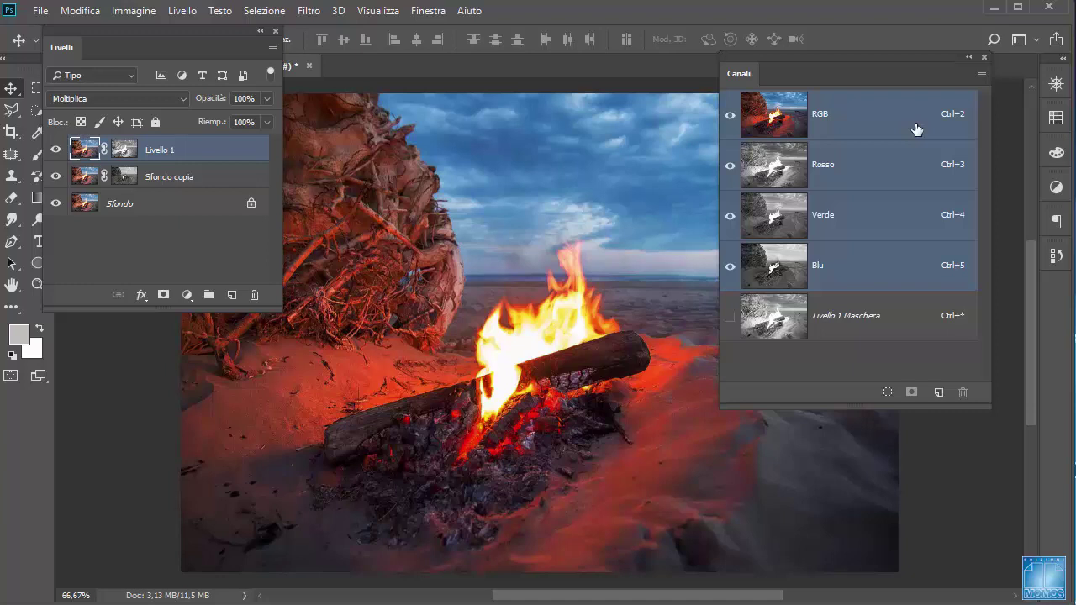
{"action": "left_click", "coordinate": [781, 123], "text": "ctrl"}
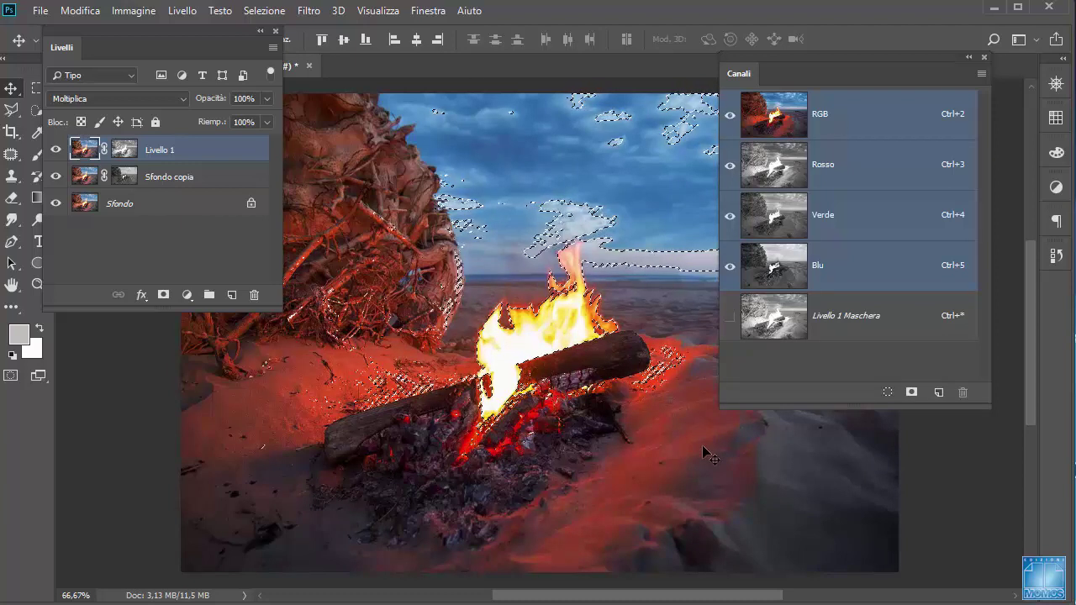
{"action": "left_click", "coordinate": [187, 295]}
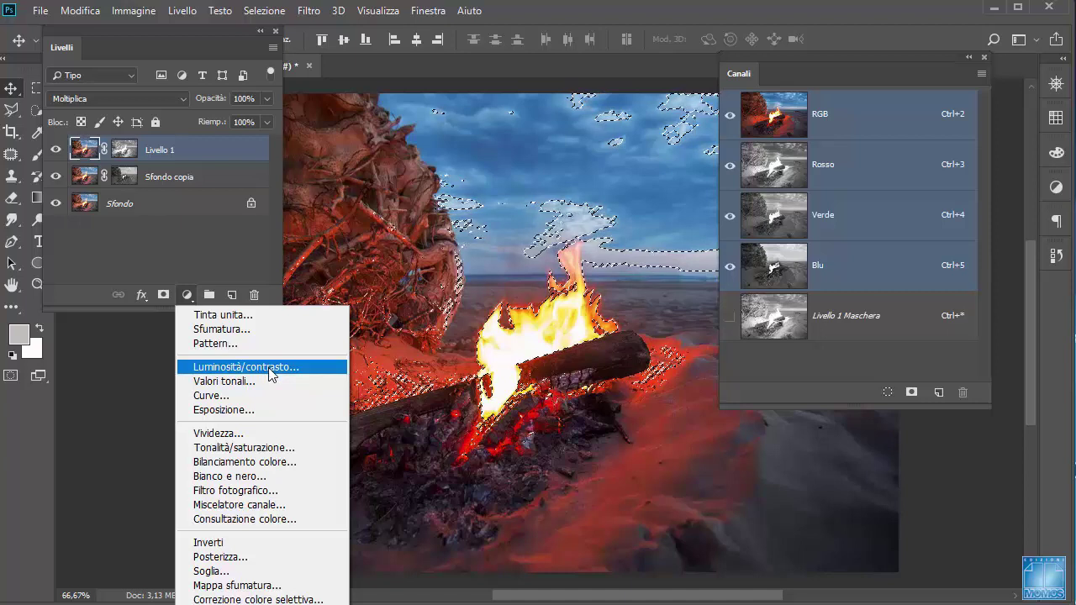
Step: Add a Luminosità/contrasto adjustment layer and inspect its luminosity mask in greyscale
{"action": "left_click", "coordinate": [270, 367]}
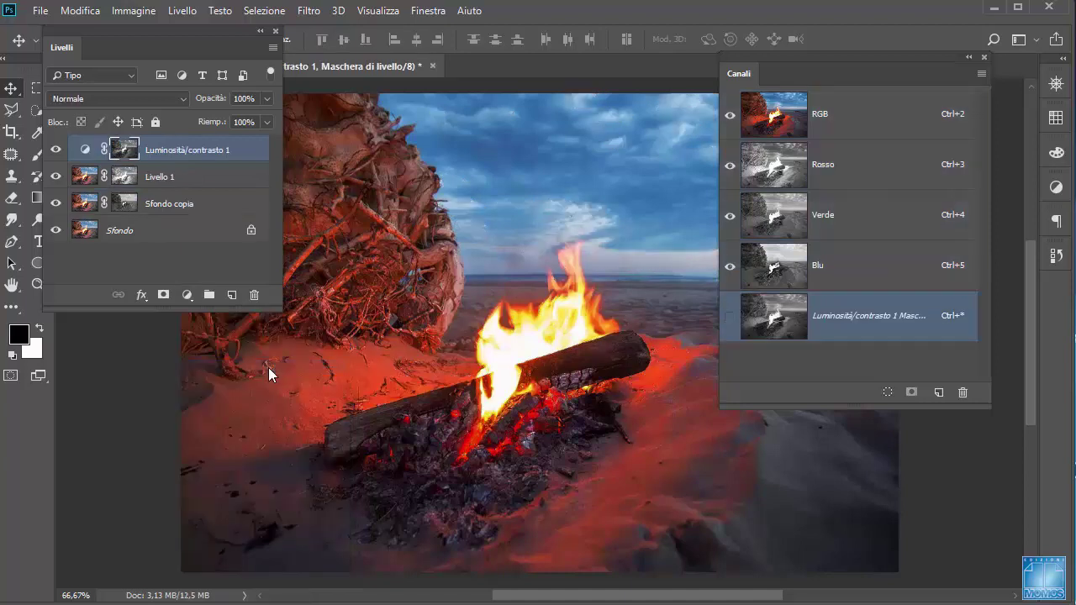
{"action": "left_click", "coordinate": [124, 150], "text": "alt"}
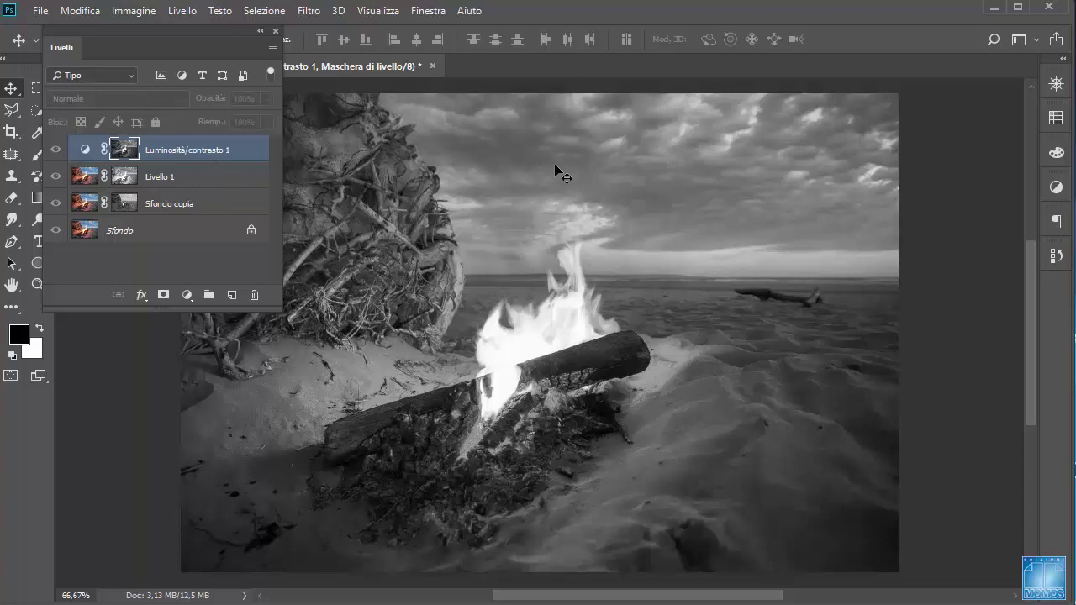
{"action": "left_click", "coordinate": [83, 150]}
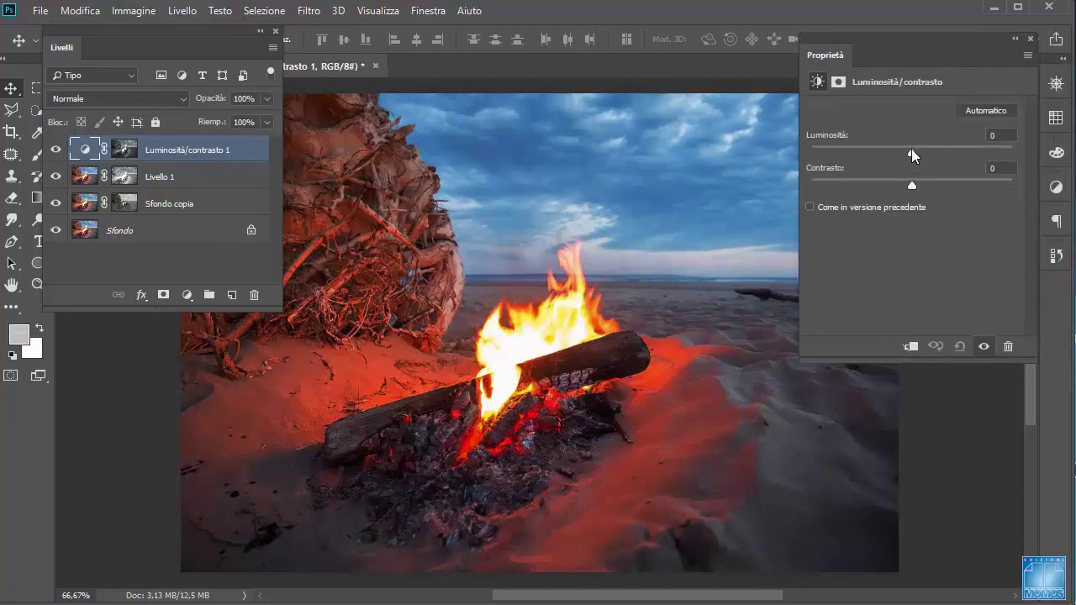
Step: Set Luminosità to 63 and Contrasto to 47 in the adjustment's Properties panel
{"action": "left_click_drag", "start_coordinate": [912, 149], "coordinate": [955, 152]}
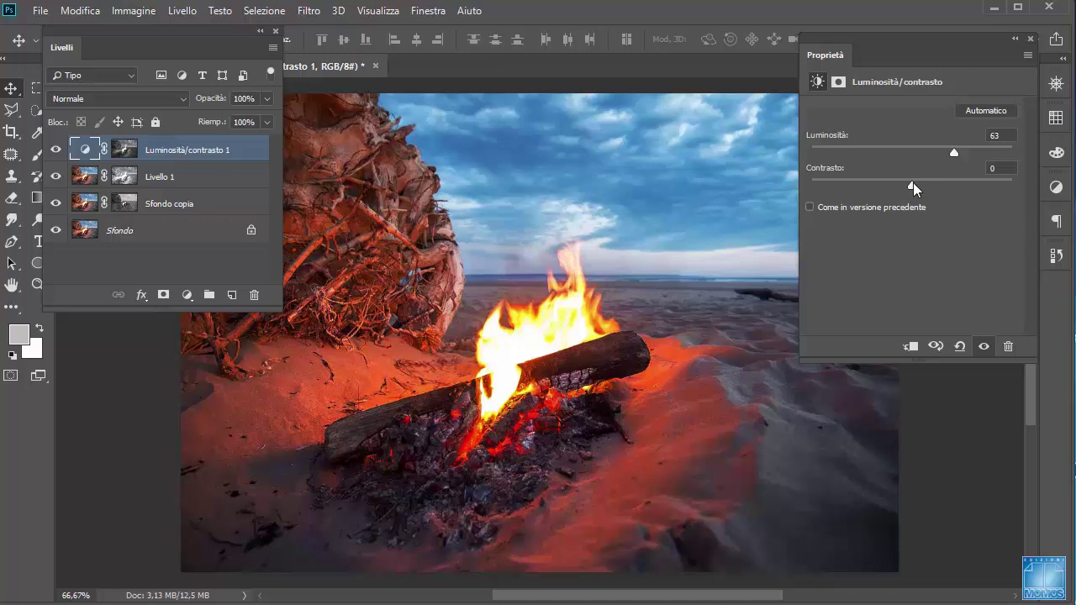
{"action": "left_click_drag", "start_coordinate": [934, 186], "coordinate": [949, 191]}
{"action": "left_click_drag", "start_coordinate": [1057, 83], "coordinate": [720, 14]}
{"action": "left_click", "coordinate": [812, 114]}
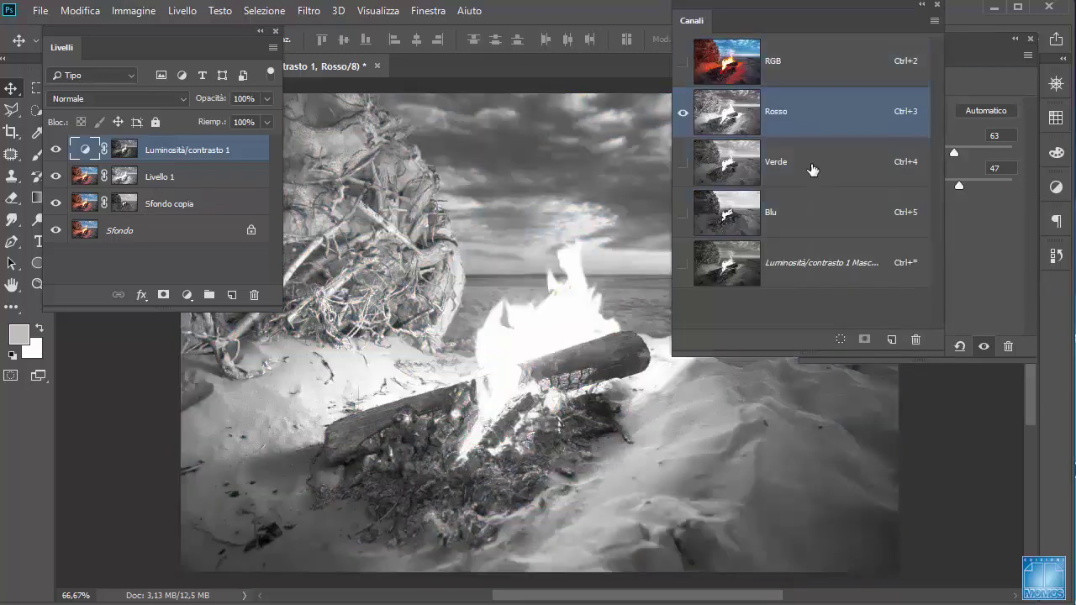
{"action": "left_click", "coordinate": [812, 170]}
{"action": "left_click", "coordinate": [821, 220]}
{"action": "left_click", "coordinate": [820, 161]}
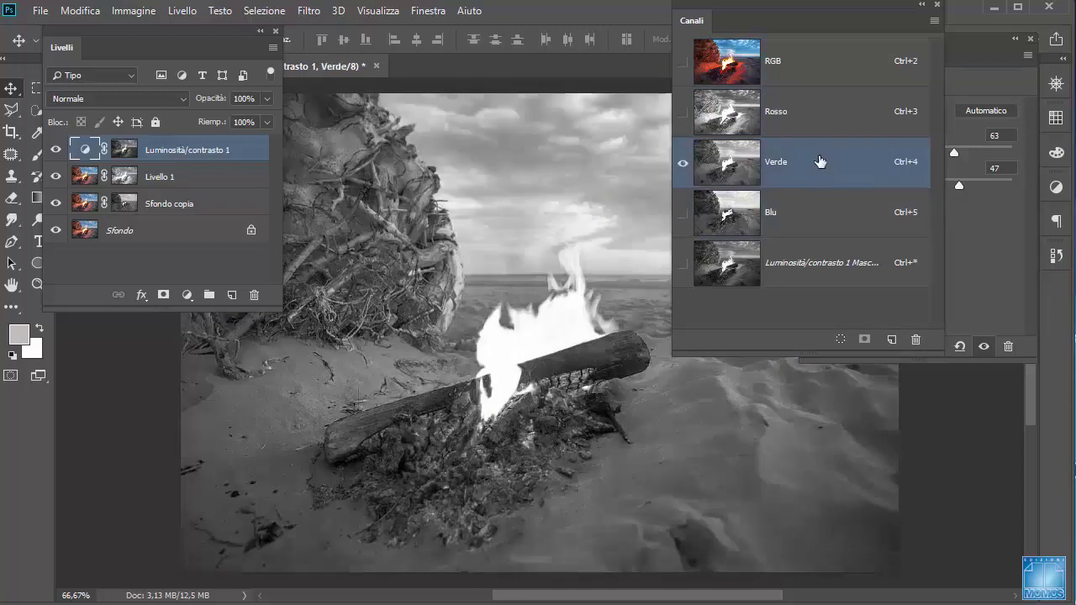
{"action": "left_click", "coordinate": [810, 124]}
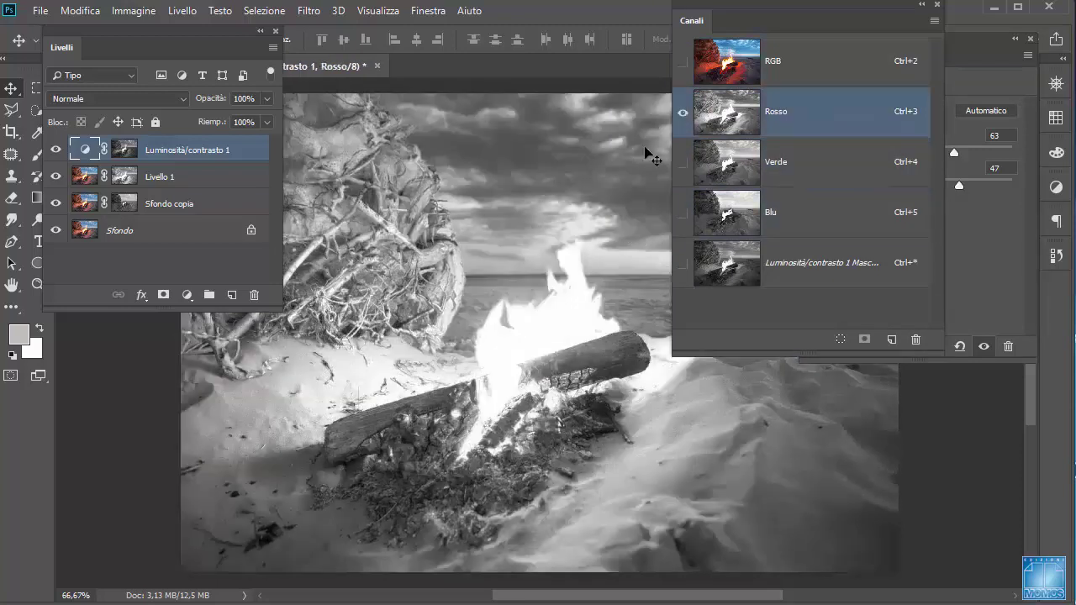
{"action": "left_click", "coordinate": [796, 226]}
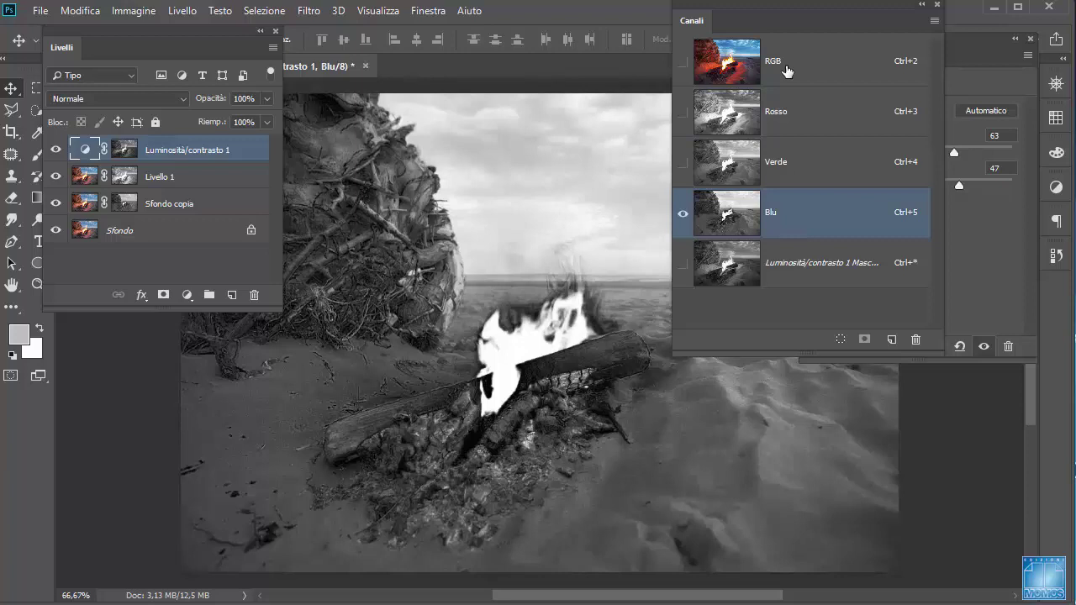
{"action": "left_click", "coordinate": [791, 153]}
{"action": "left_click", "coordinate": [799, 133]}
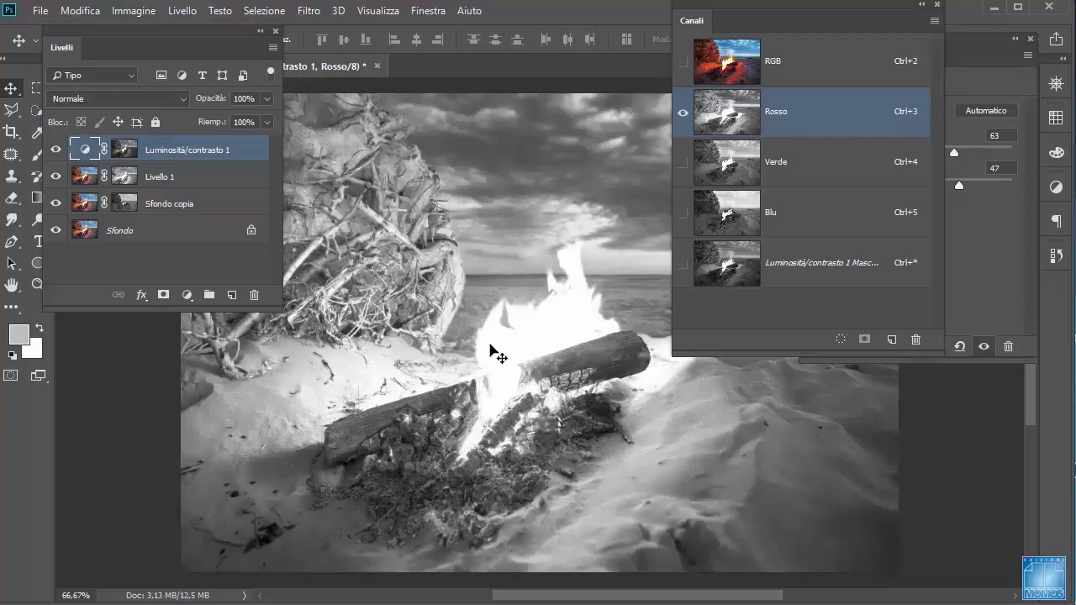
{"action": "key", "text": "ctrl+2"}
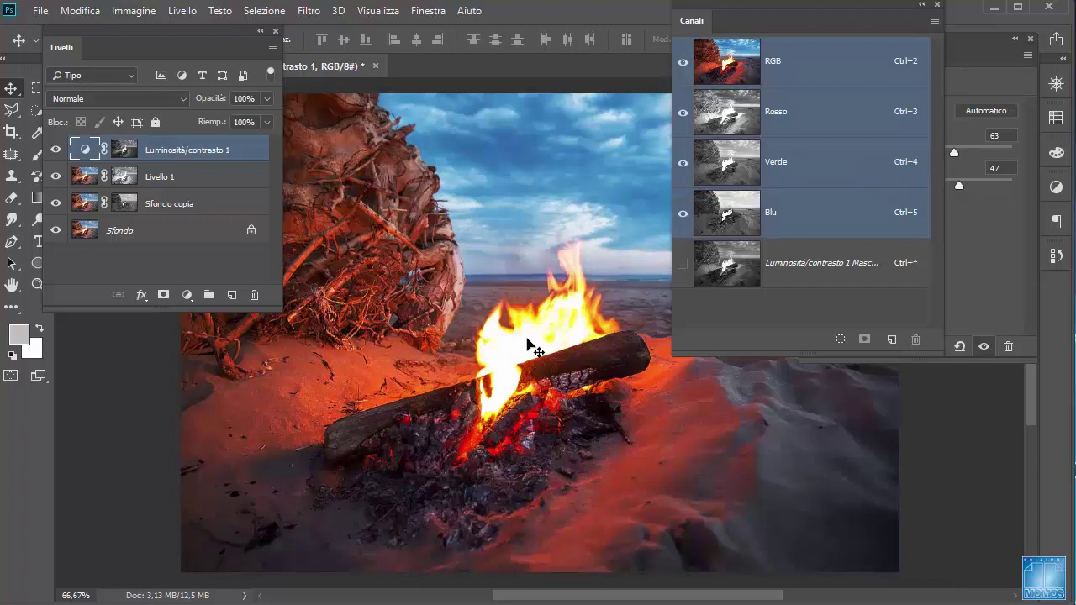